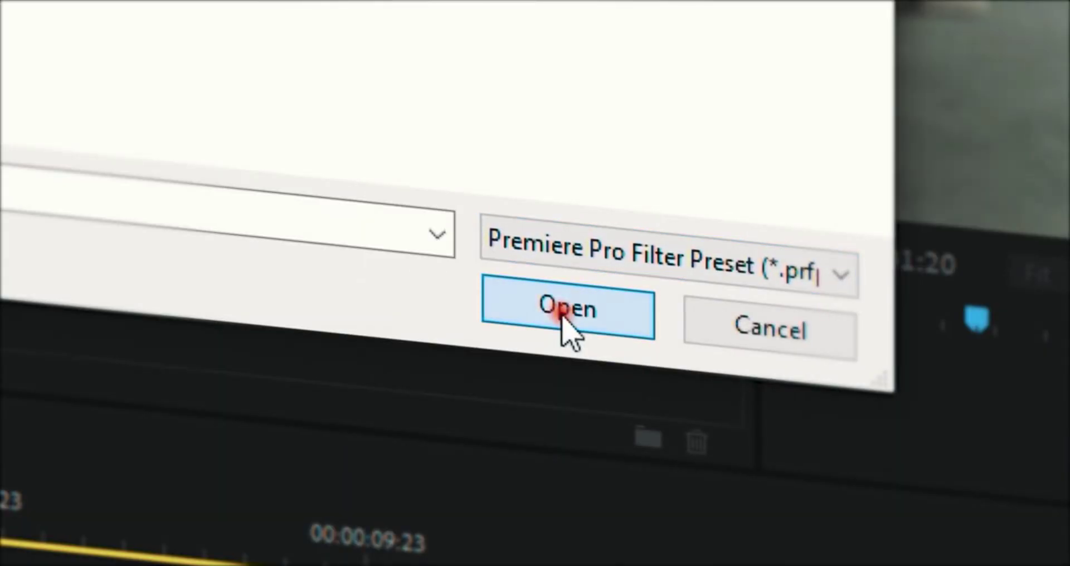
Import the Premiere Pro filter preset file and expand the Luma Fade Transitions folder among the presets
{"action": "left_click", "coordinate": [560, 315]}
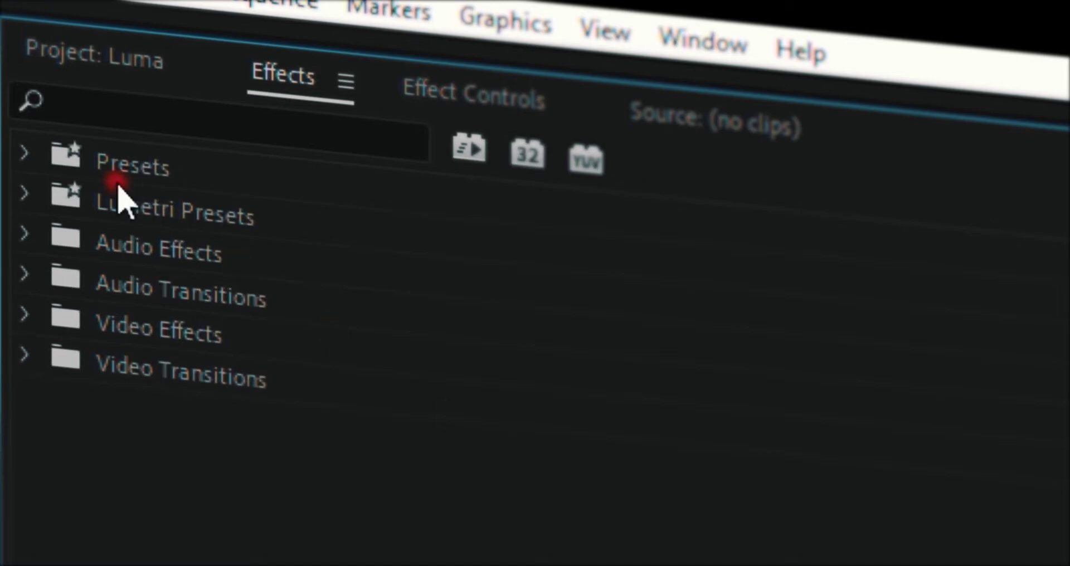
{"action": "left_click", "coordinate": [24, 153]}
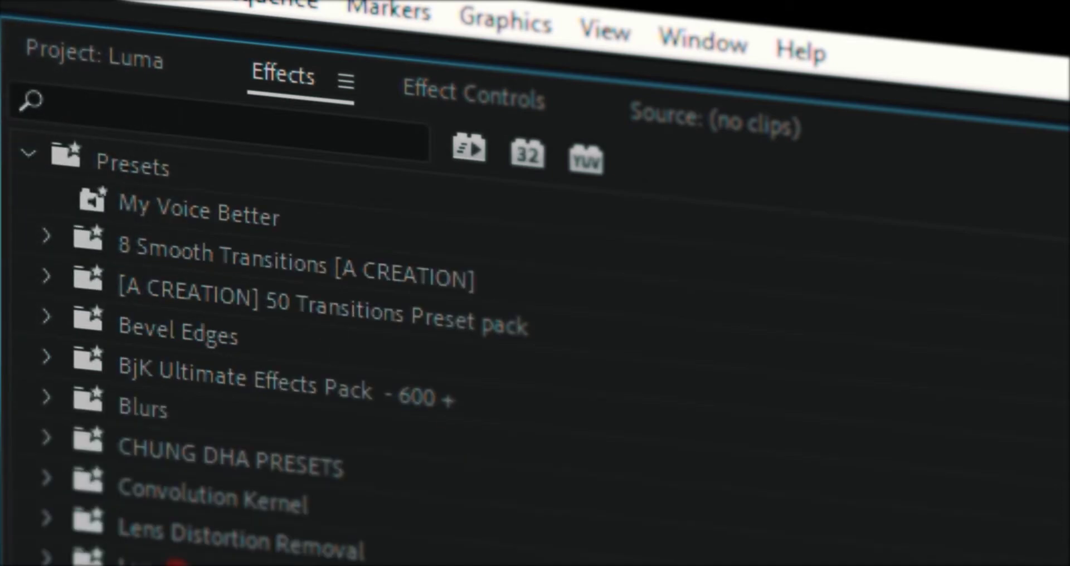
{"action": "left_click", "coordinate": [180, 273]}
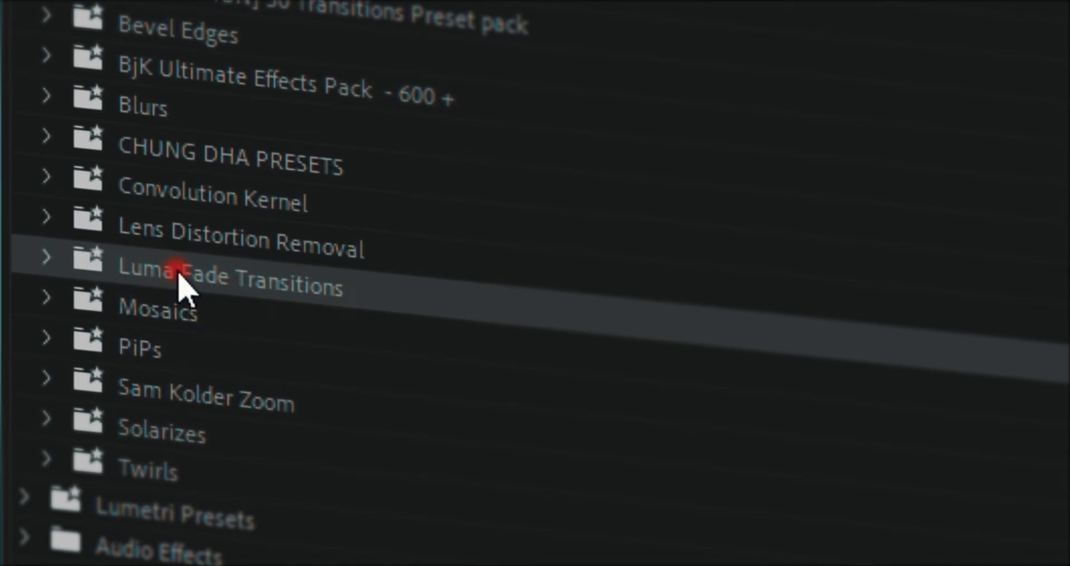
{"action": "double_click", "coordinate": [179, 273]}
{"action": "left_click", "coordinate": [231, 316]}
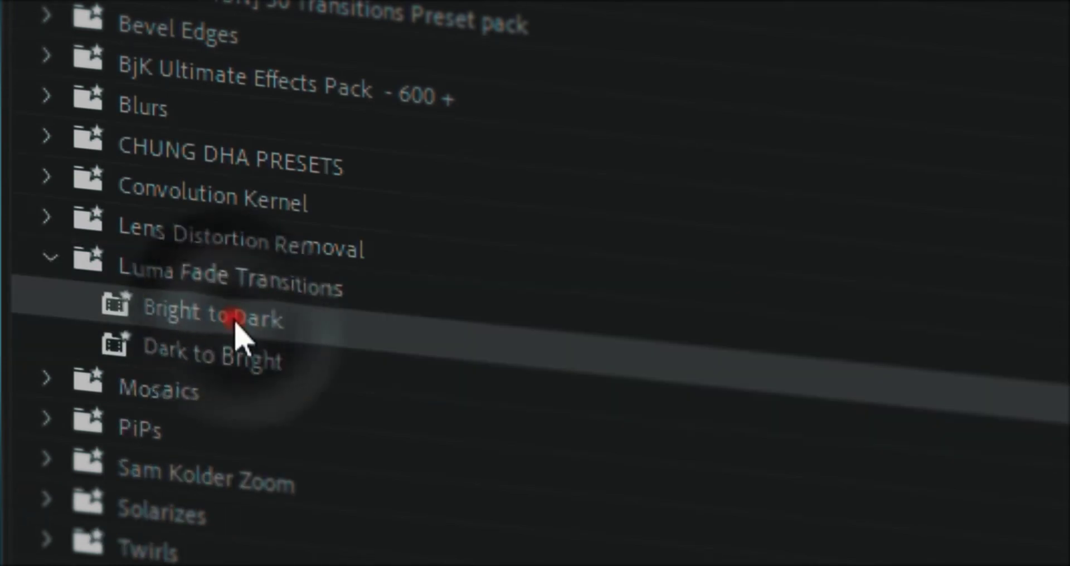
{"action": "left_click_drag", "start_coordinate": [234, 329], "coordinate": [397, 330]}
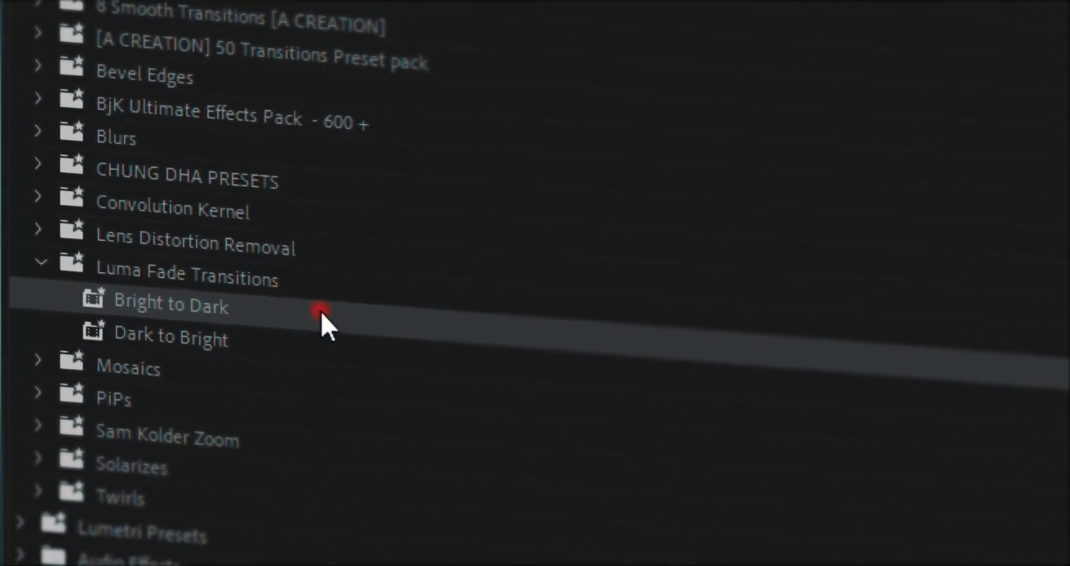
{"action": "left_click_drag", "start_coordinate": [236, 271], "coordinate": [312, 381]}
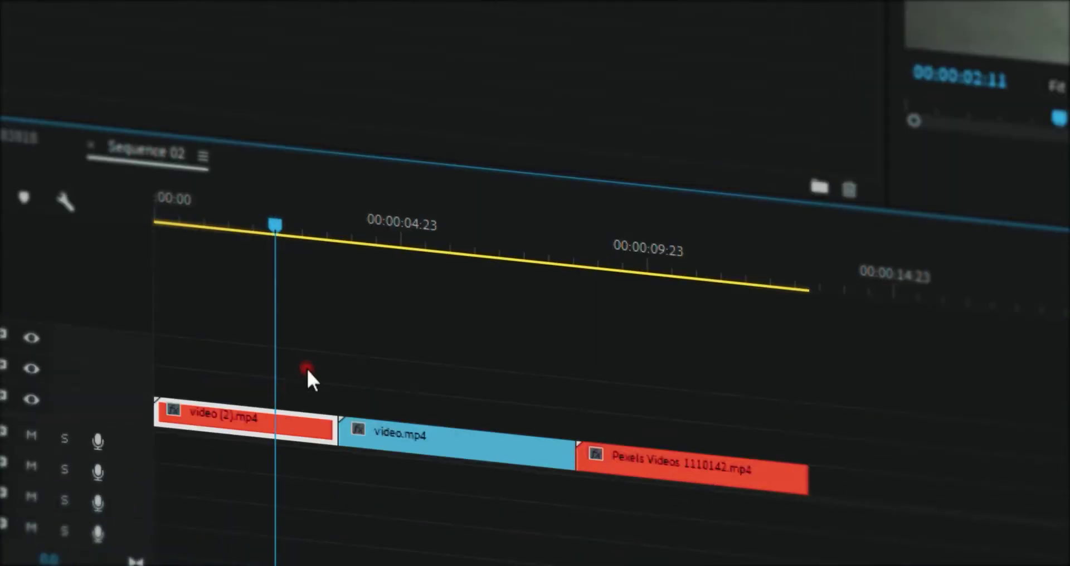
Scrub through the three clips in Sequence 02 to compare their footage
{"action": "left_click", "coordinate": [399, 241]}
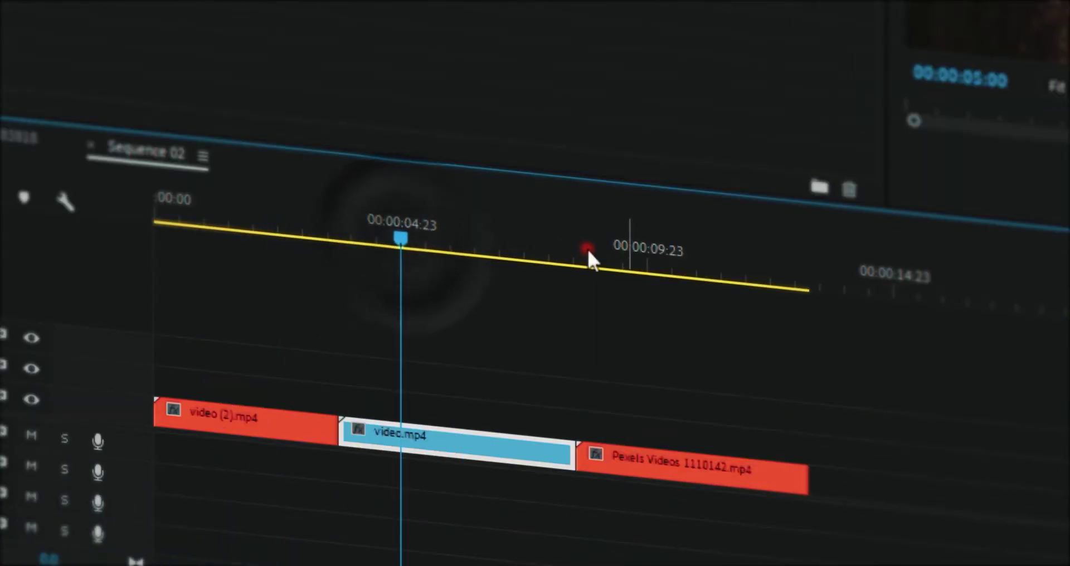
{"action": "left_click", "coordinate": [630, 254]}
{"action": "left_click", "coordinate": [301, 227]}
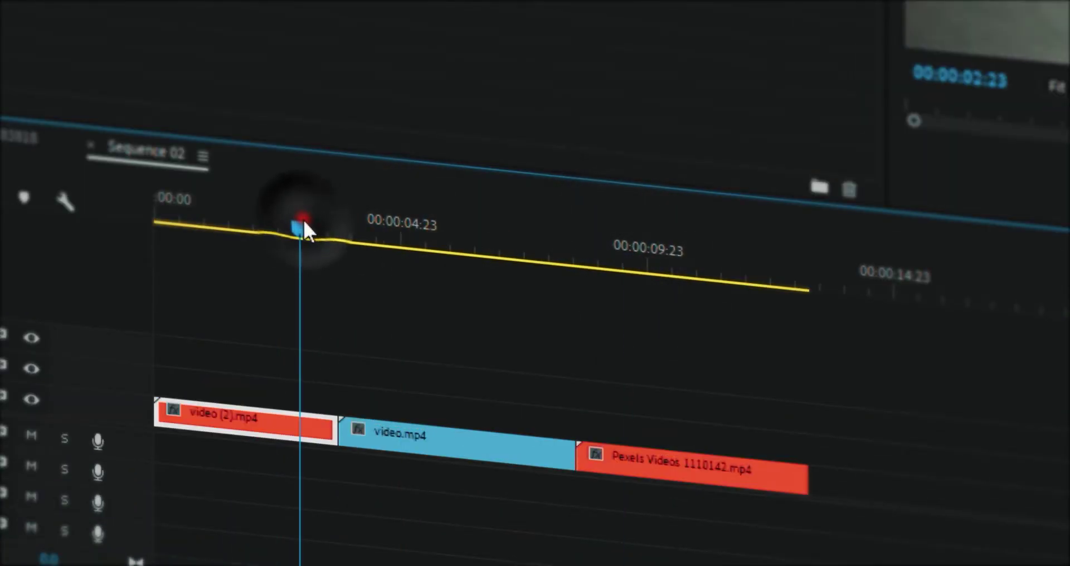
{"action": "left_click_drag", "start_coordinate": [301, 228], "coordinate": [592, 273]}
{"action": "key", "text": "="}
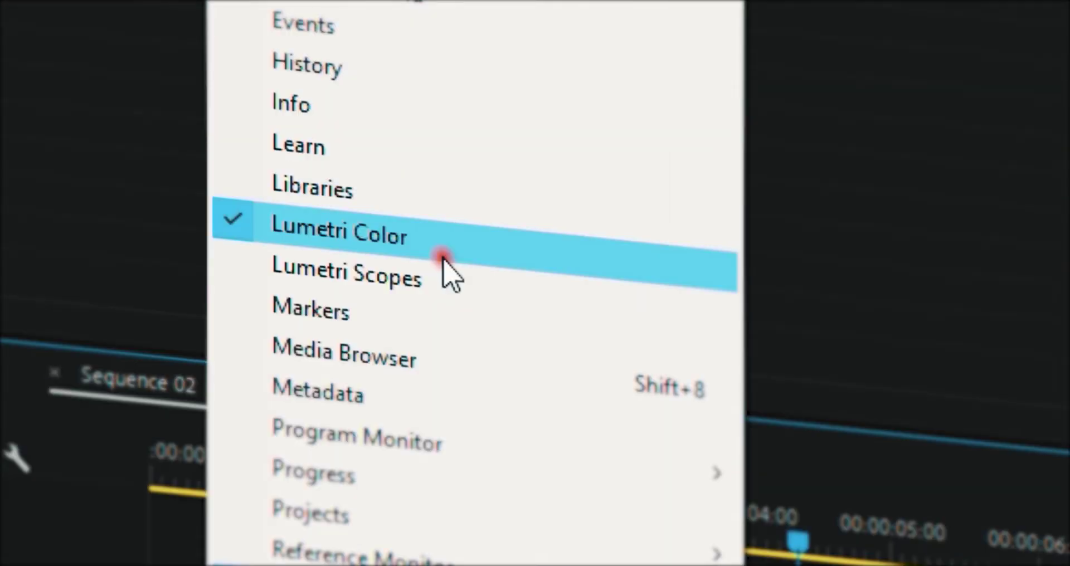
Match the colors of video.mp4 to the first clip using Lumetri Color's Comparison View and Apply Match, keeping Face Detection on
{"action": "left_click", "coordinate": [443, 257]}
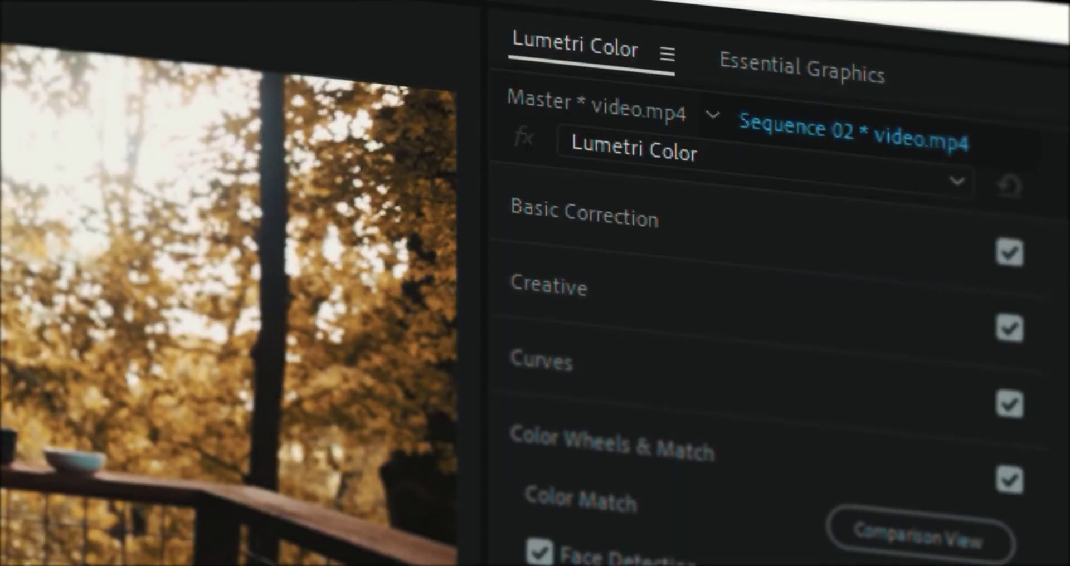
{"action": "left_click", "coordinate": [620, 454]}
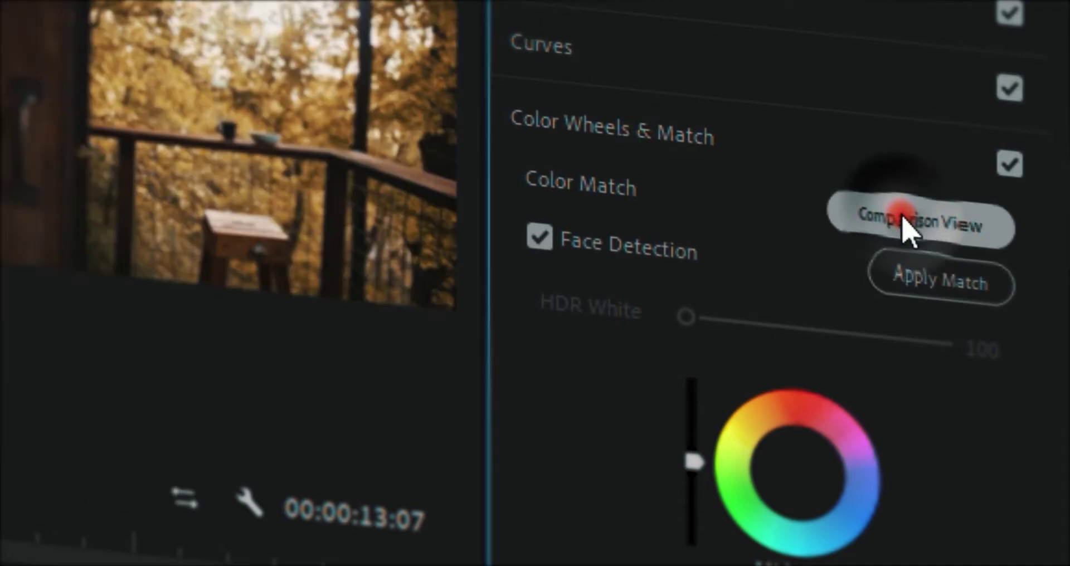
{"action": "left_click", "coordinate": [903, 220]}
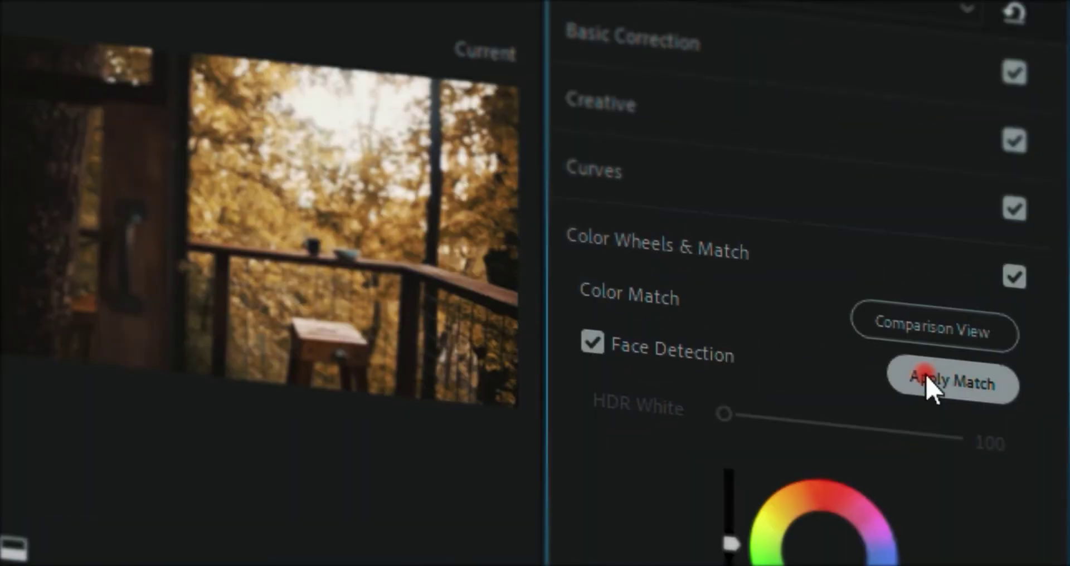
{"action": "left_click", "coordinate": [929, 384]}
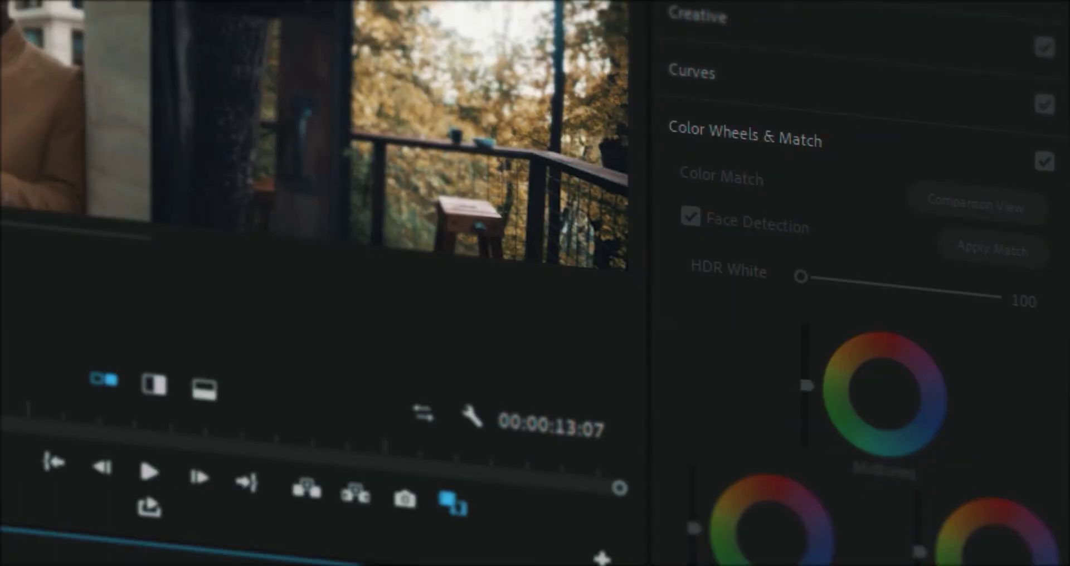
{"action": "left_click", "coordinate": [980, 209]}
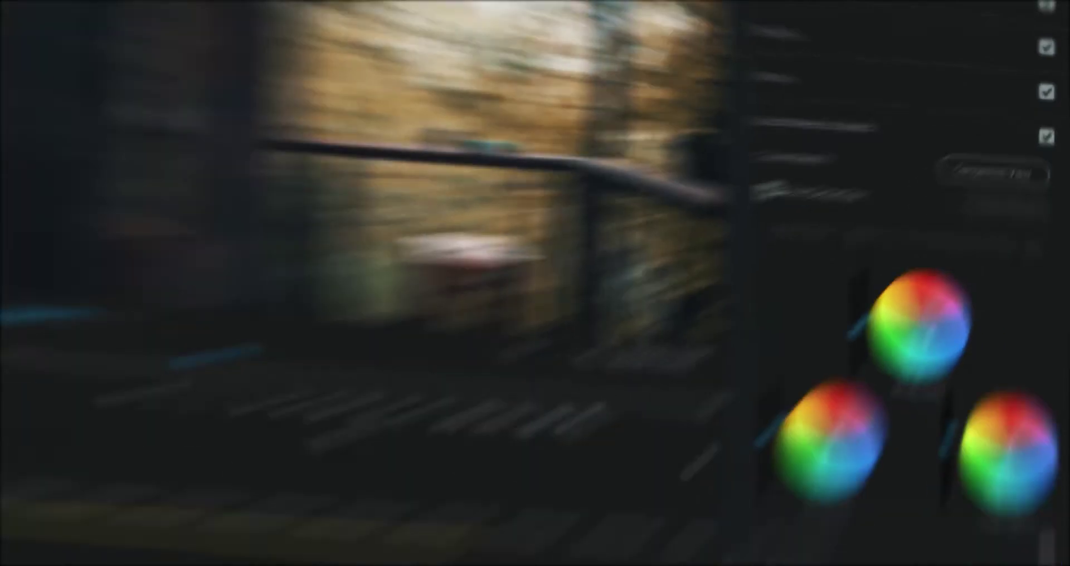
Move the video (2).mp4 clip up to track V2
{"action": "left_click", "coordinate": [428, 440]}
{"action": "left_click", "coordinate": [289, 384]}
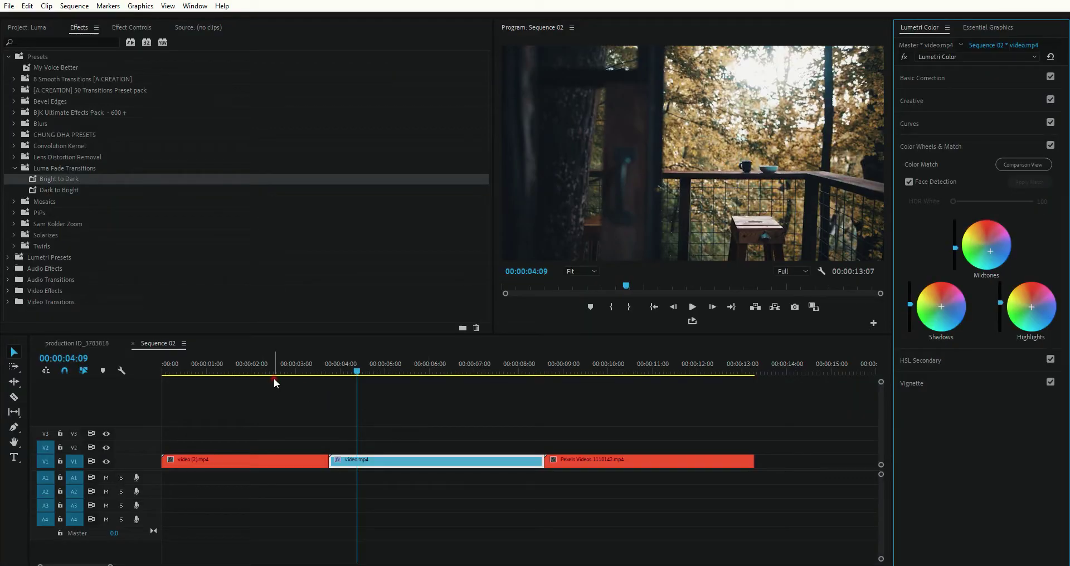
{"action": "left_click", "coordinate": [273, 379]}
{"action": "left_click_drag", "start_coordinate": [576, 458], "coordinate": [578, 435]}
Find the transition point at 00:00:02:10 and move video.mp4 to start there, beneath video (2).mp4
{"action": "left_click", "coordinate": [567, 237]}
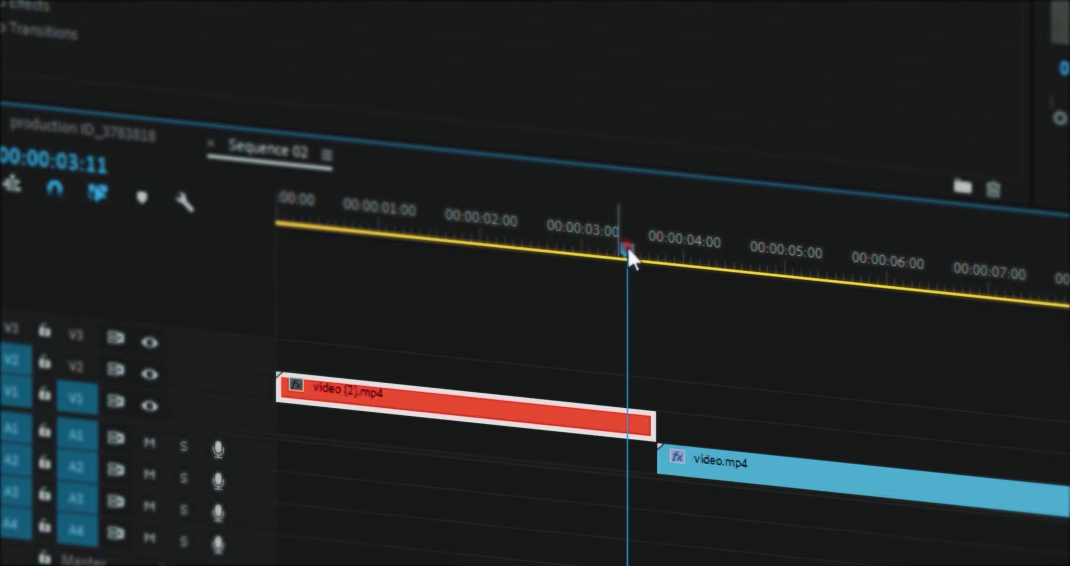
{"action": "left_click_drag", "start_coordinate": [633, 251], "coordinate": [556, 254]}
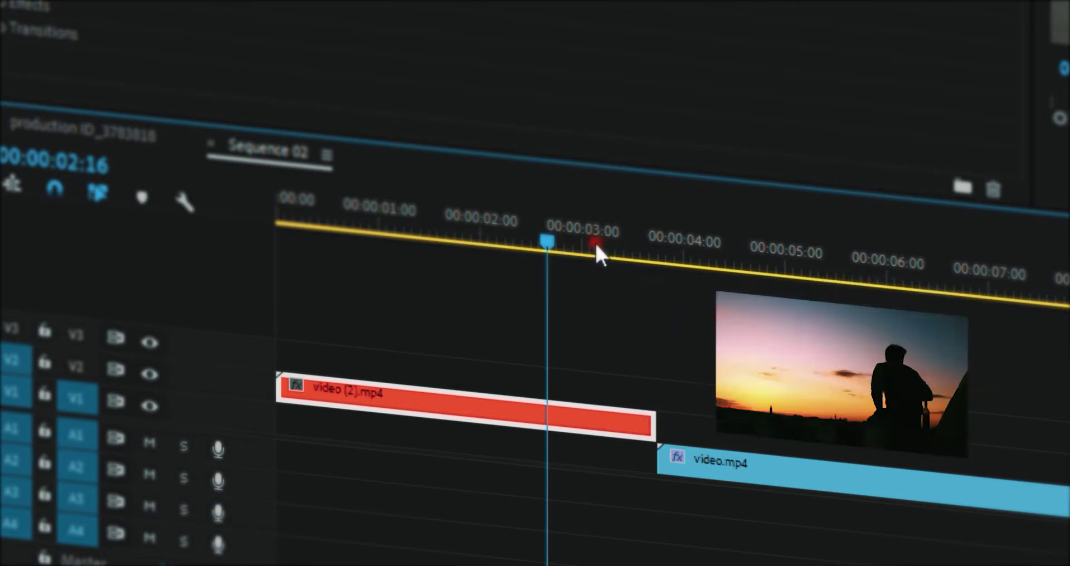
{"action": "left_click_drag", "start_coordinate": [561, 246], "coordinate": [604, 267]}
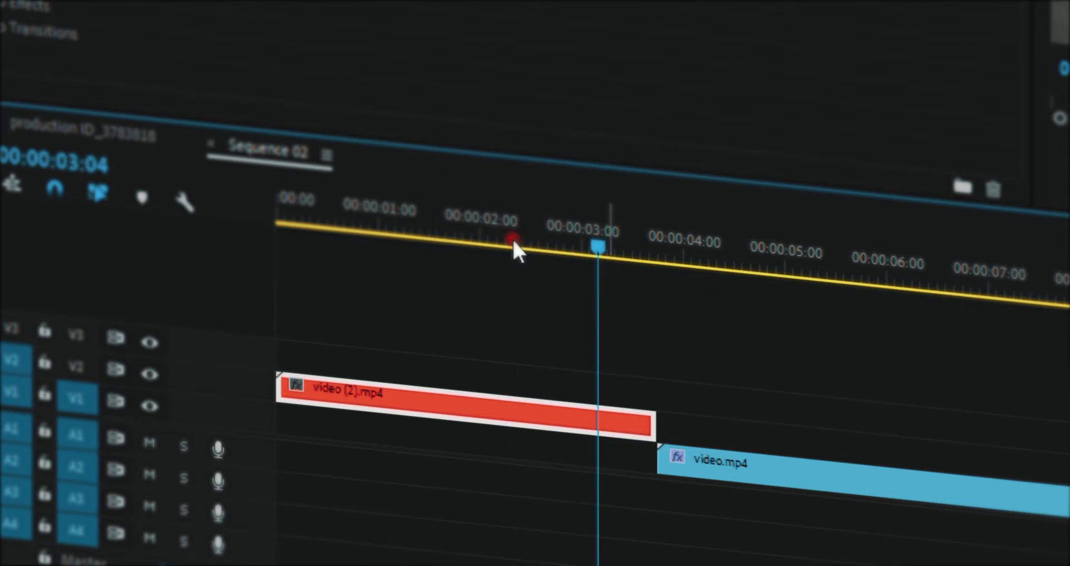
{"action": "left_click_drag", "start_coordinate": [591, 243], "coordinate": [522, 242]}
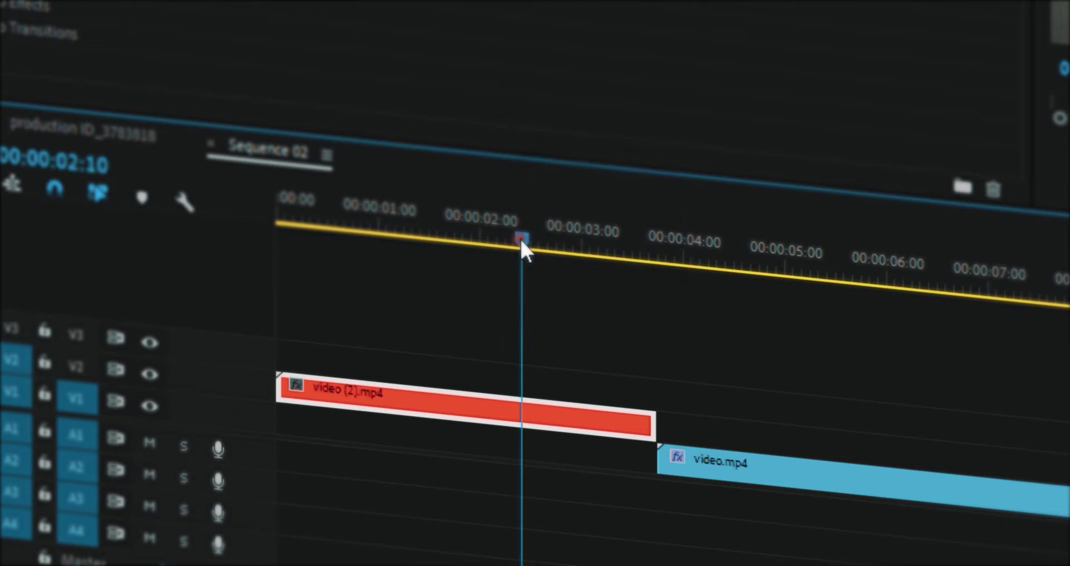
{"action": "left_click", "coordinate": [715, 468]}
{"action": "left_click_drag", "start_coordinate": [736, 471], "coordinate": [594, 462]}
Cut video (2).mp4 at 00:00:02:10, where video.mp4 starts
{"action": "left_click", "coordinate": [564, 419]}
{"action": "key", "text": "c"}
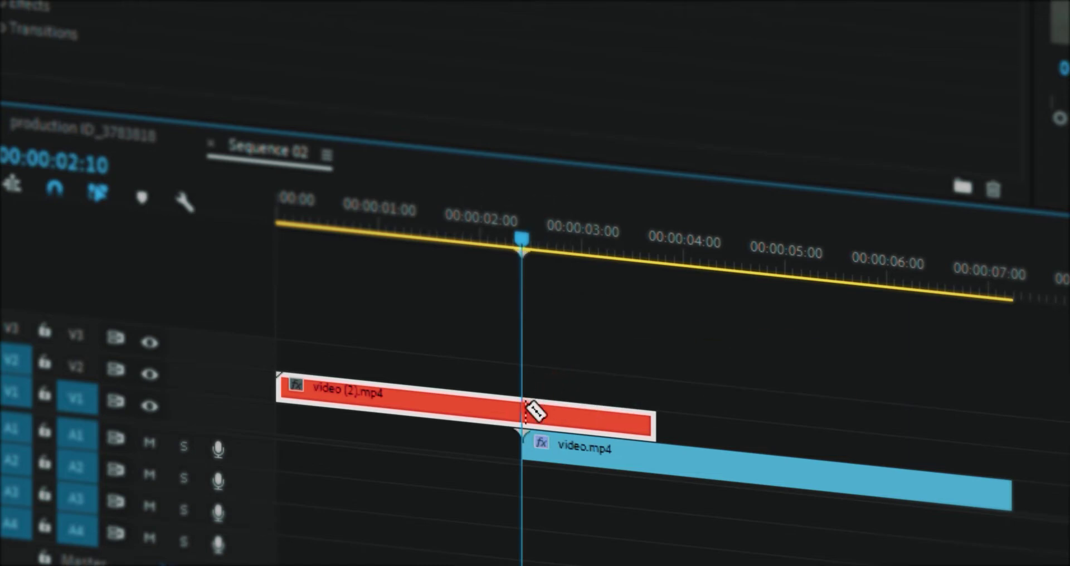
{"action": "left_click", "coordinate": [534, 412]}
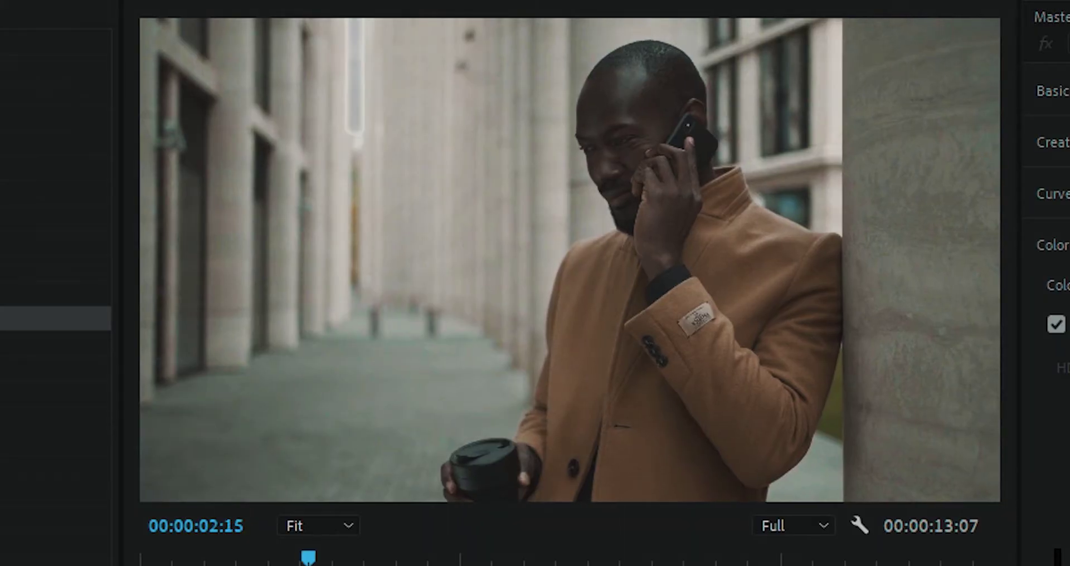
Check the frames around the cut and apply the Dark to Bright preset to the overlapping end section of video (2).mp4
{"action": "key", "text": "Left"}
{"action": "key", "text": "Left"}
{"action": "key", "text": "Left"}
{"action": "key", "text": "Left"}
{"action": "key", "text": "Left"}
{"action": "key", "text": "Left"}
{"action": "key", "text": "Left"}
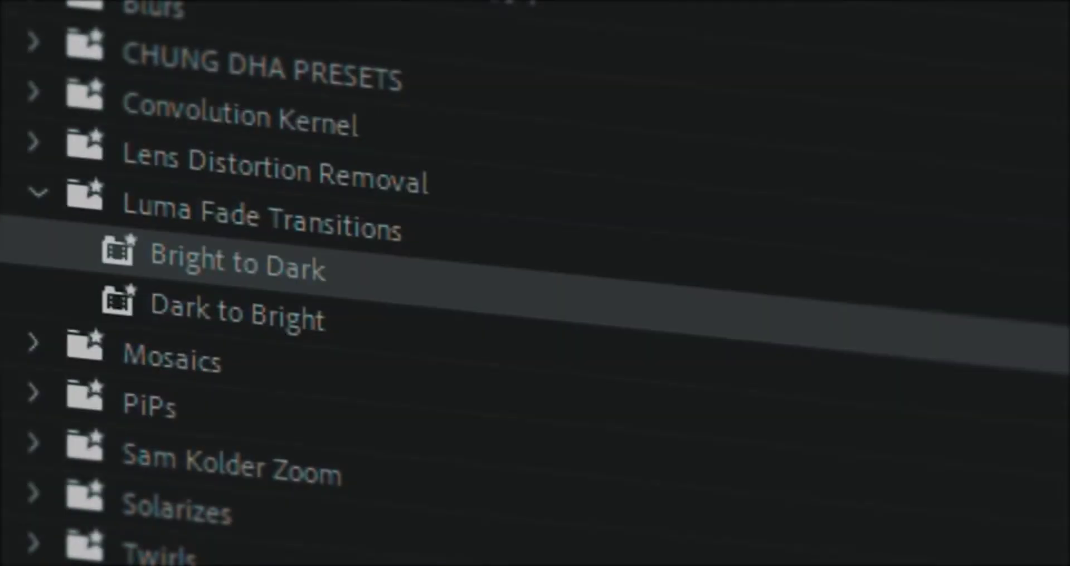
{"action": "left_click", "coordinate": [267, 315]}
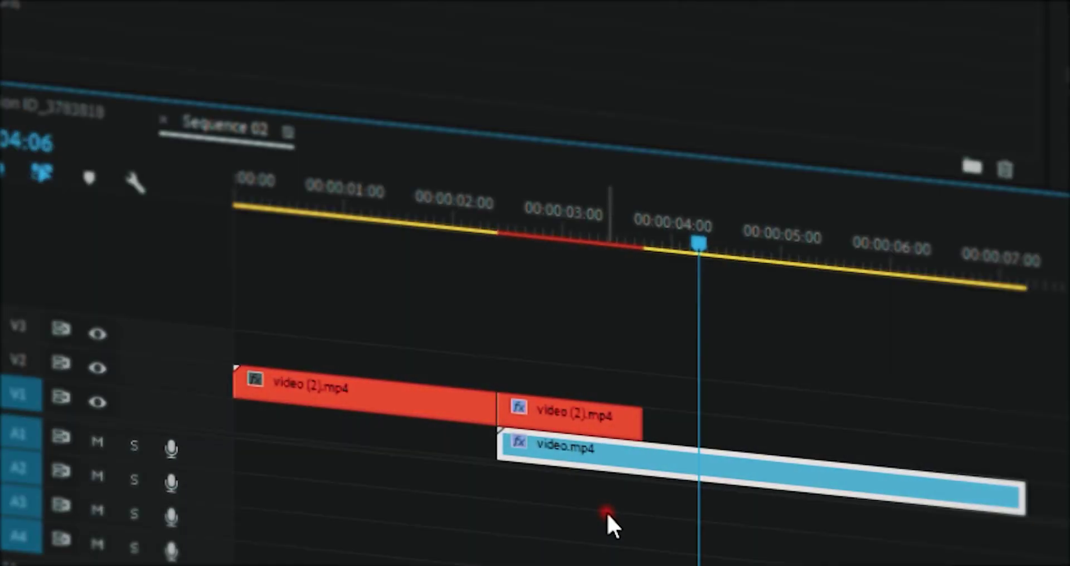
Move both video (2).mp4 sections and video.mp4 up one track, and place the Pexels clip on V1 overlapping the end of video.mp4
{"action": "left_click_drag", "start_coordinate": [608, 515], "coordinate": [394, 382]}
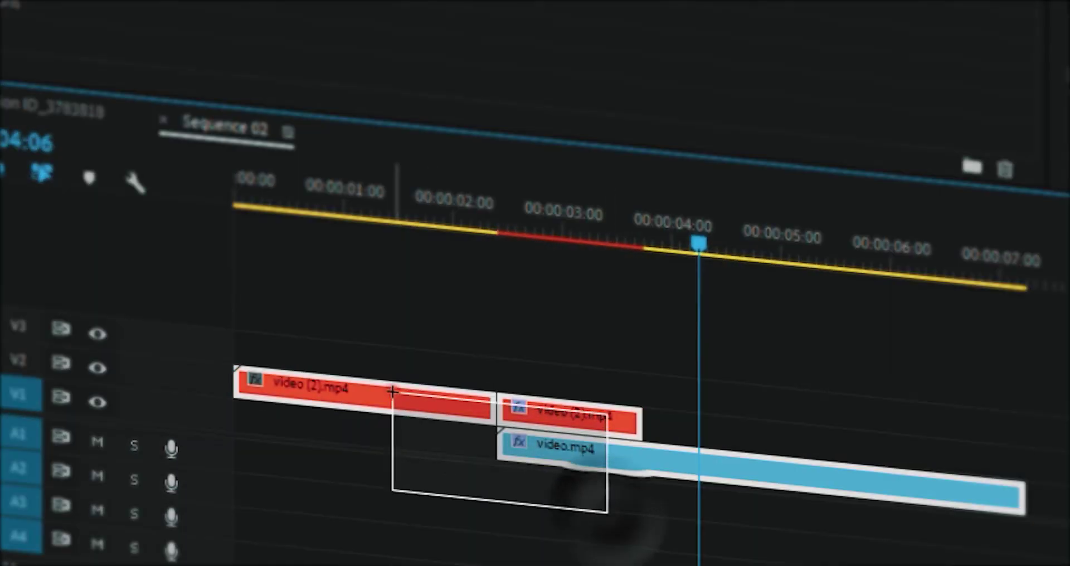
{"action": "left_click_drag", "start_coordinate": [635, 521], "coordinate": [440, 384]}
{"action": "left_click_drag", "start_coordinate": [573, 458], "coordinate": [574, 421]}
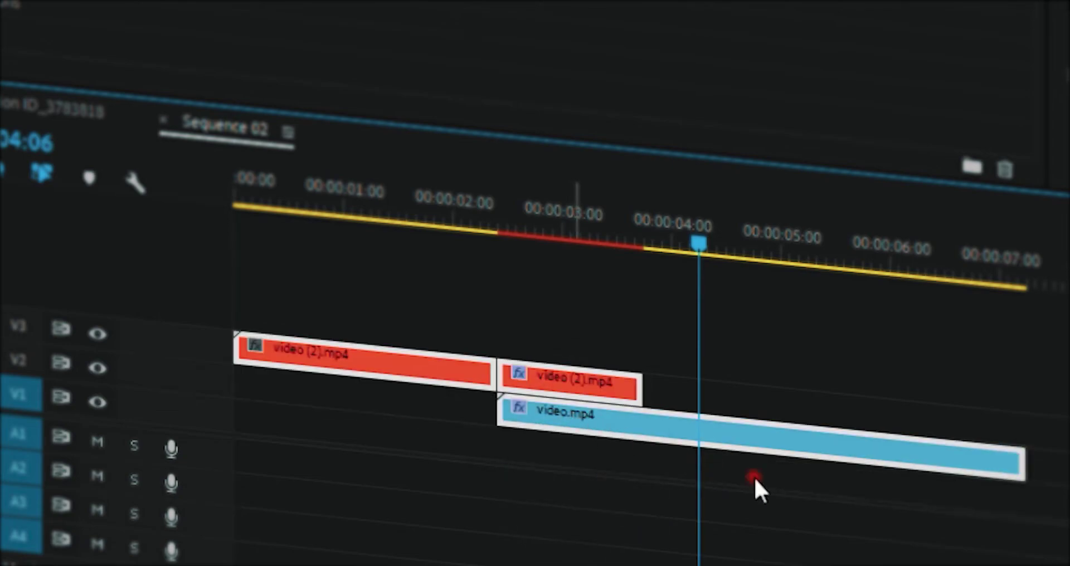
{"action": "left_click", "coordinate": [736, 250]}
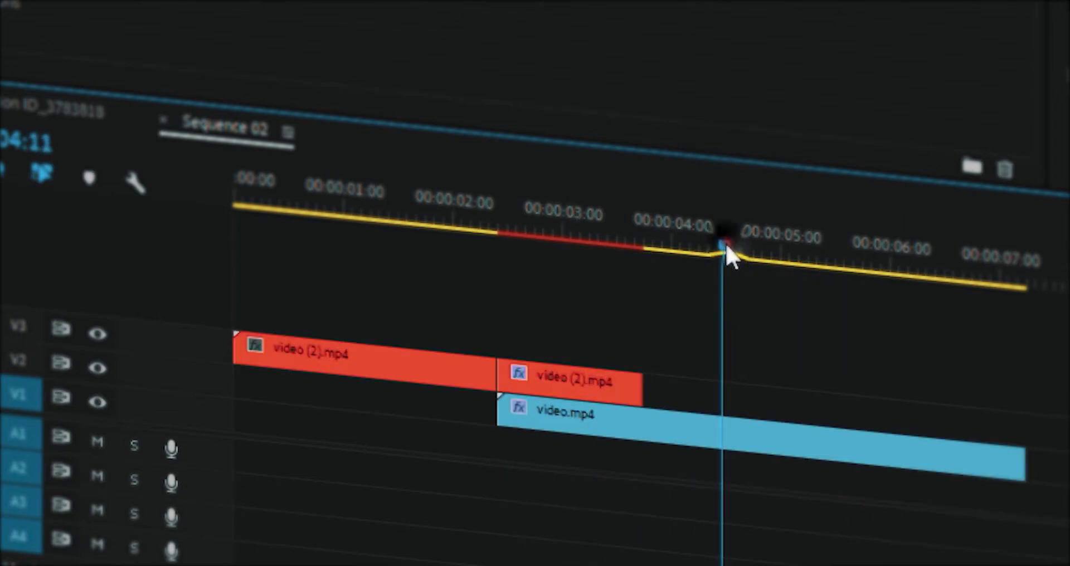
{"action": "left_click_drag", "start_coordinate": [856, 525], "coordinate": [437, 488]}
Cut video.mp4 at 00:00:05:23 and delete the section after the cut
{"action": "left_click_drag", "start_coordinate": [363, 248], "coordinate": [512, 267]}
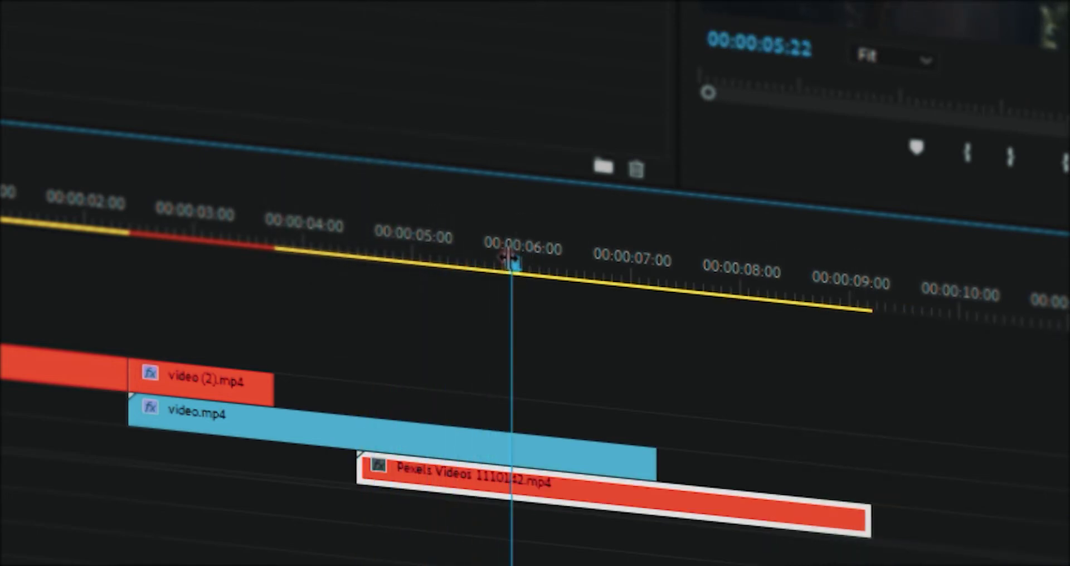
{"action": "left_click", "coordinate": [513, 263]}
{"action": "key", "text": "c"}
{"action": "left_click", "coordinate": [521, 447]}
{"action": "key", "text": "v"}
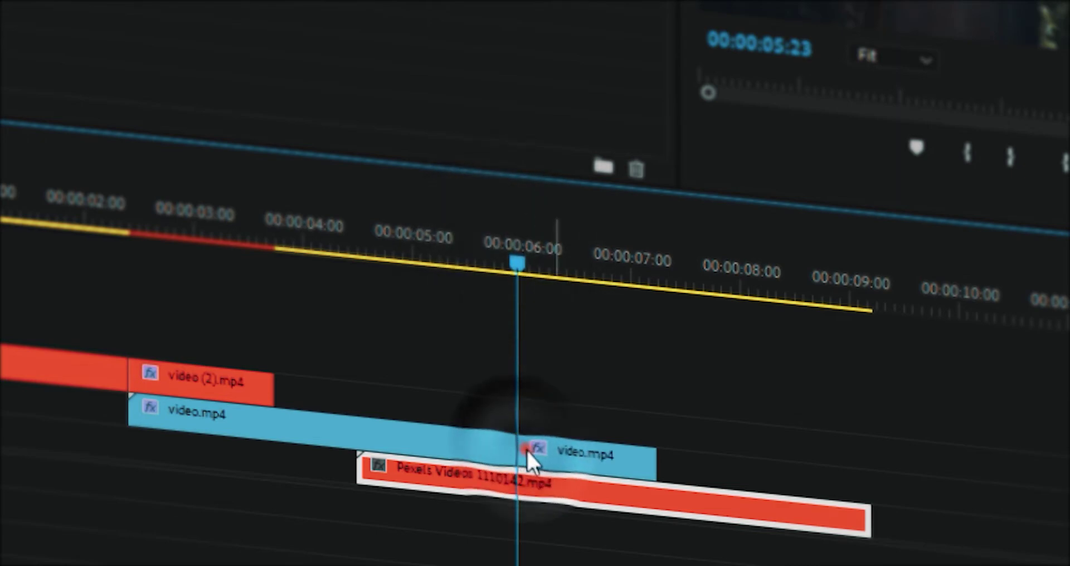
{"action": "left_click", "coordinate": [559, 457]}
{"action": "key", "text": "Delete"}
Cut video.mp4 where the Pexels clip starts and apply the Bright to Dark preset to its overlapping end section
{"action": "left_click", "coordinate": [380, 469]}
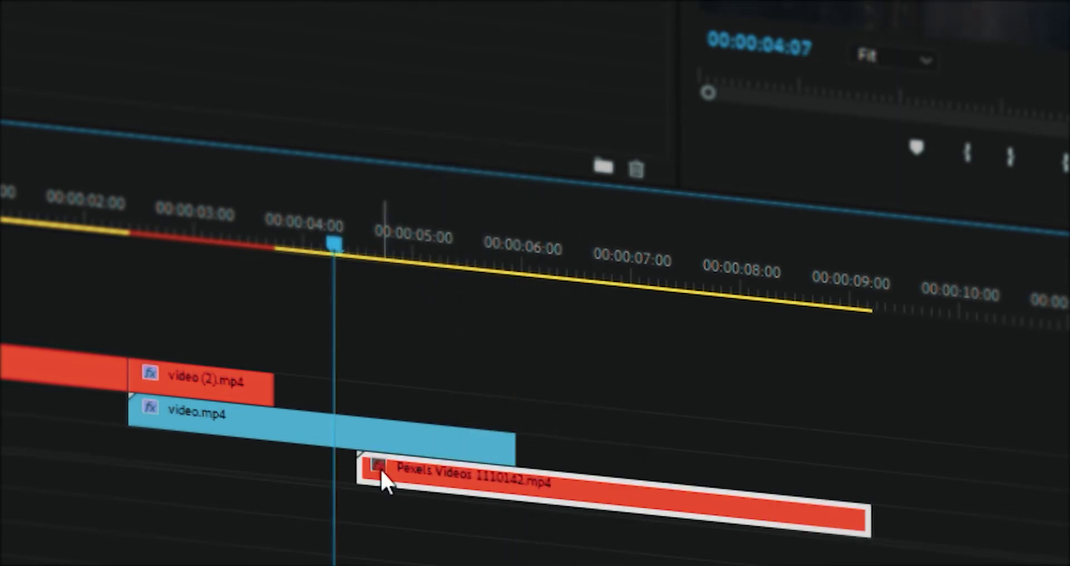
{"action": "key", "text": "c"}
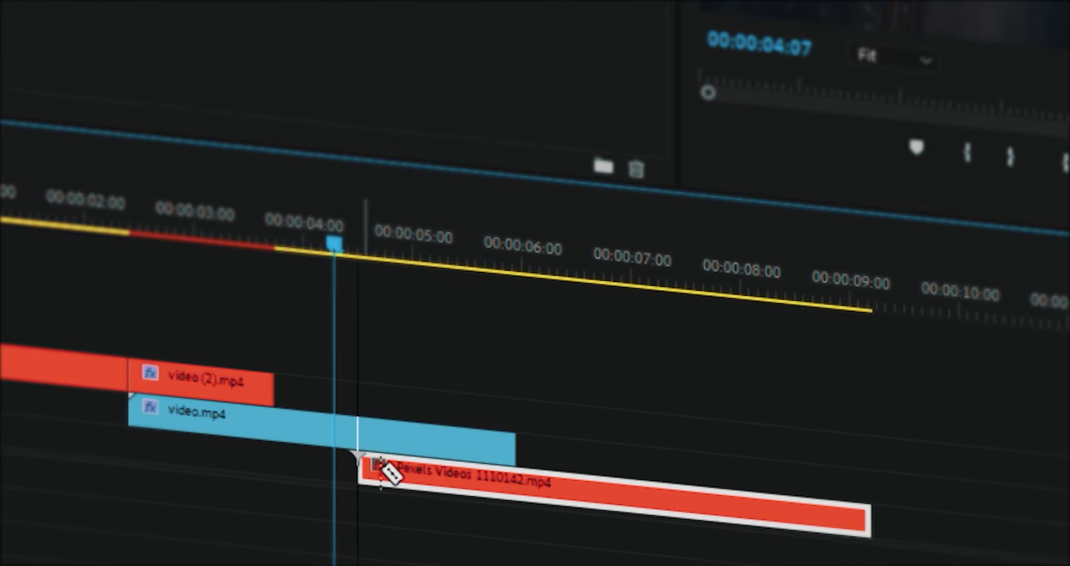
{"action": "left_click", "coordinate": [358, 435]}
{"action": "key", "text": "v"}
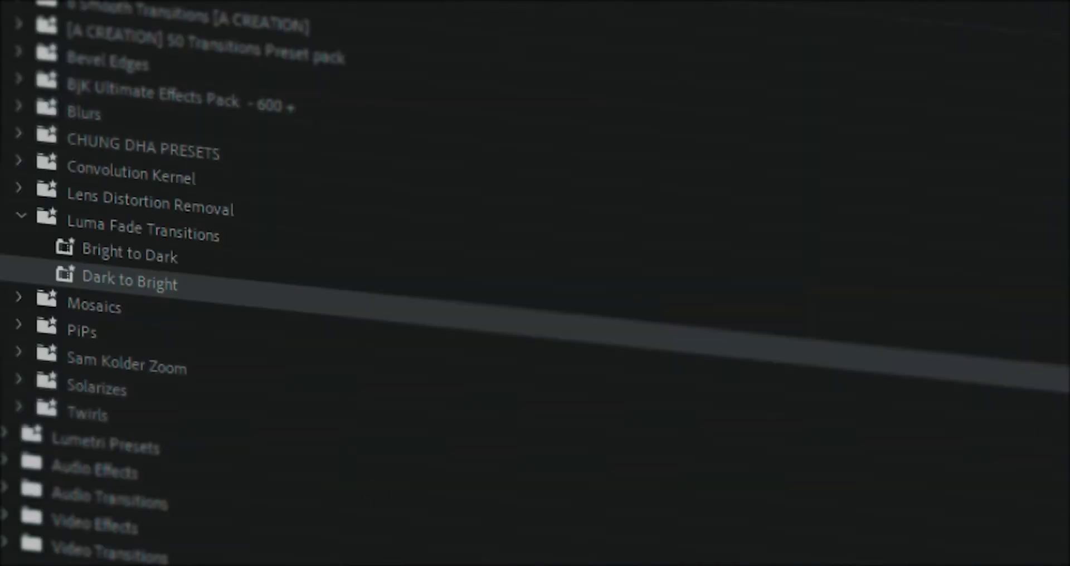
{"action": "left_click", "coordinate": [142, 255]}
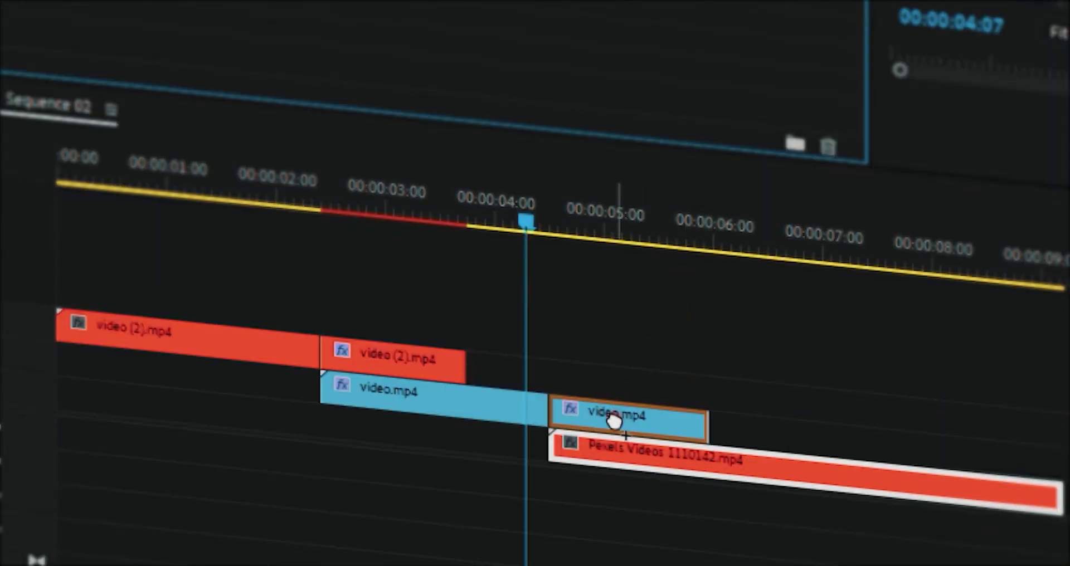